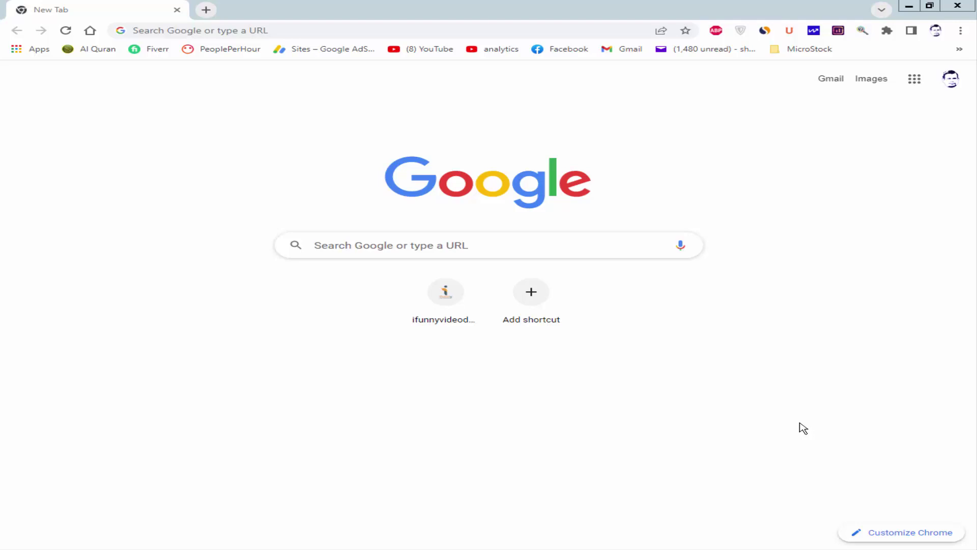
Open Google Drive from the Google apps grid on Chrome's new tab page.
{"action": "left_click", "coordinate": [739, 337]}
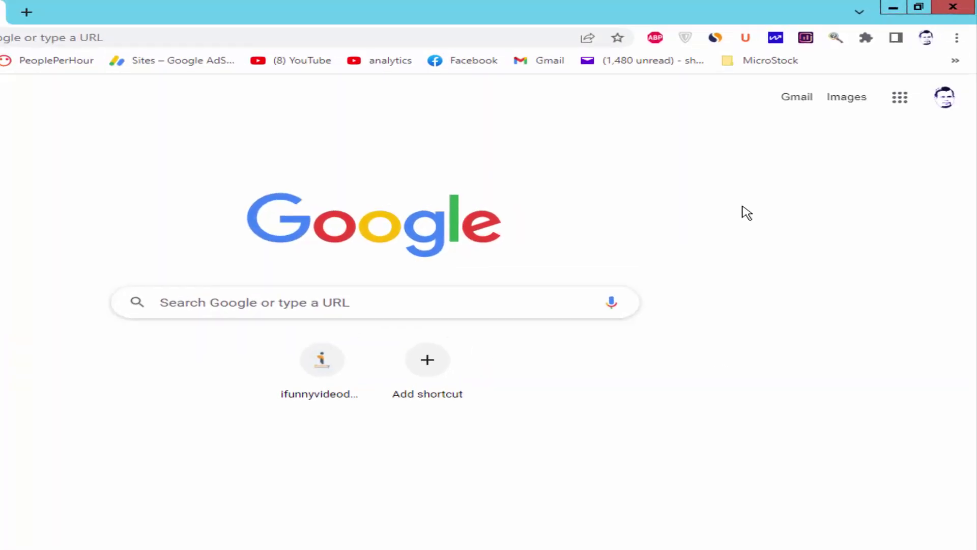
{"action": "left_click", "coordinate": [886, 119]}
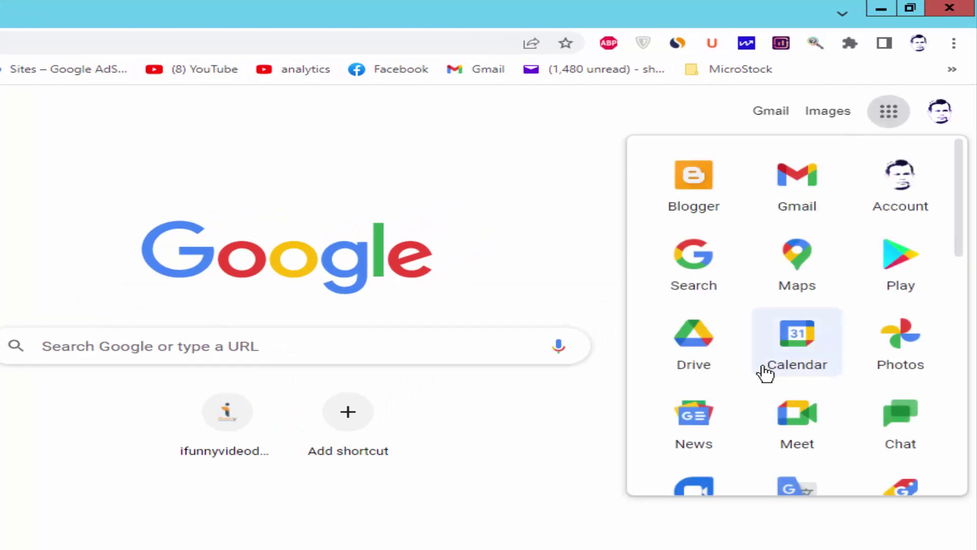
{"action": "left_click", "coordinate": [698, 344]}
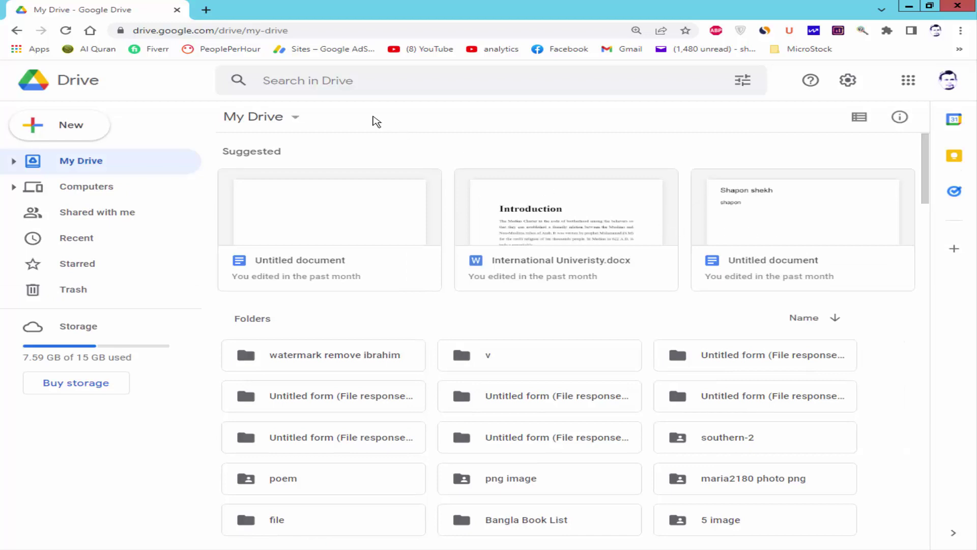
Create a new folder named 'Bulk Photo Upload' in My Drive.
{"action": "left_click", "coordinate": [293, 117]}
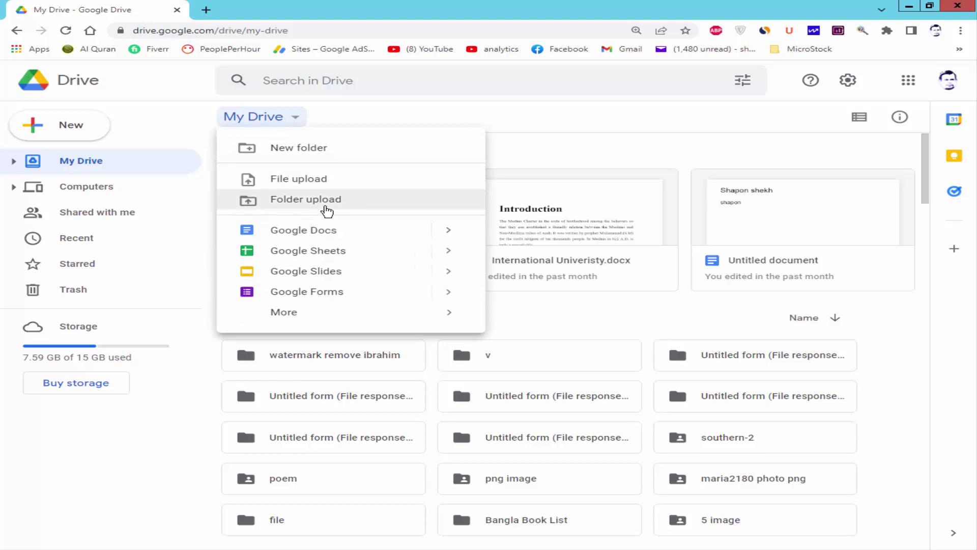
{"action": "left_click", "coordinate": [318, 150]}
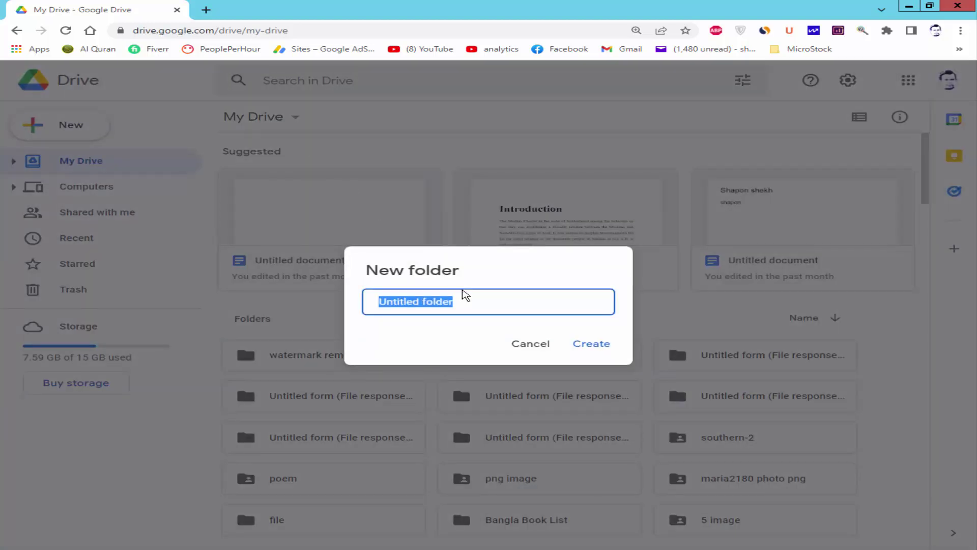
{"action": "type", "text": "Bu"}
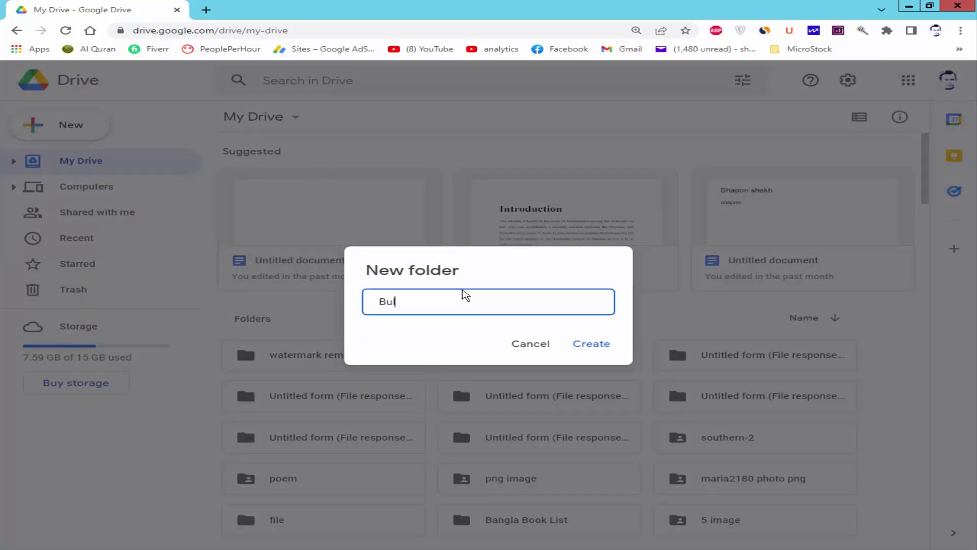
{"action": "type", "text": "lk Photo Upload"}
{"action": "left_click", "coordinate": [591, 344]}
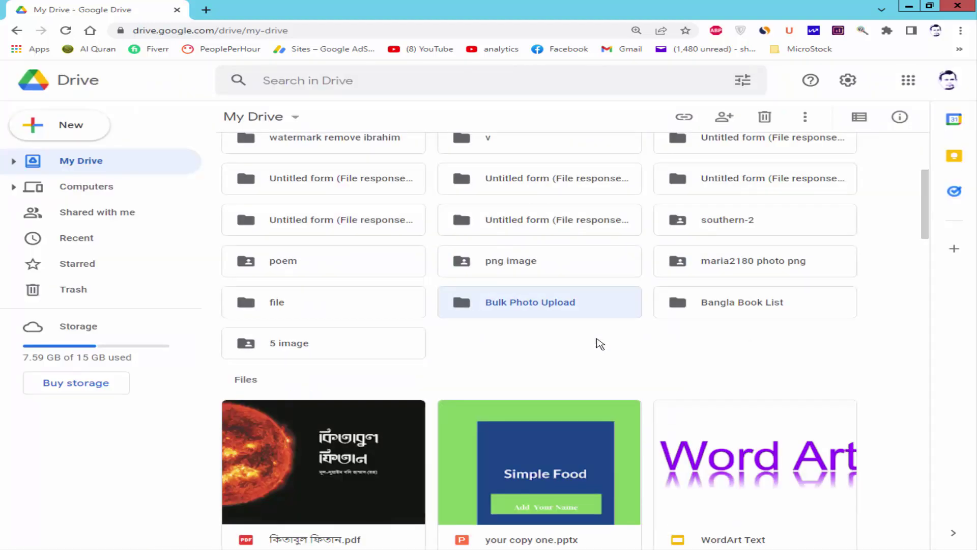
{"action": "left_click", "coordinate": [560, 330]}
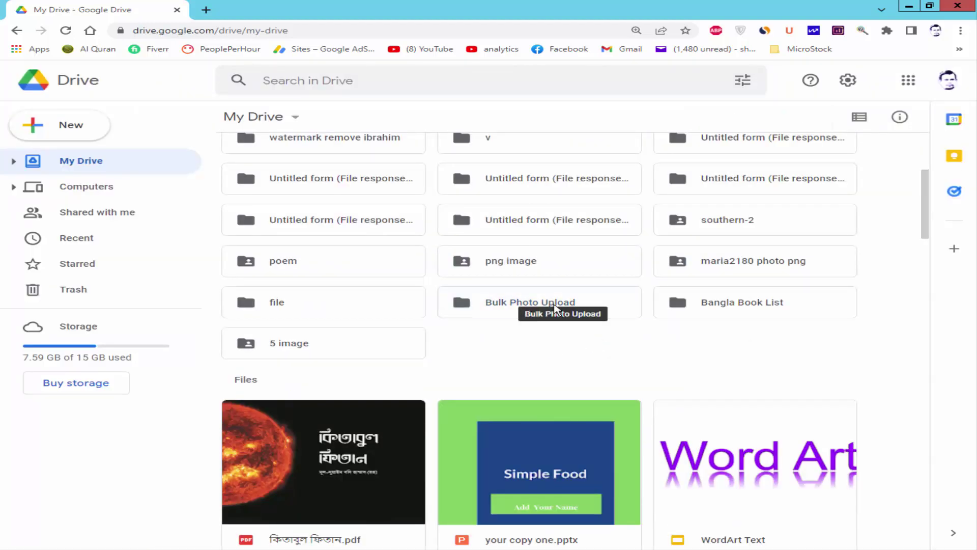
Open the Bulk Photo Upload folder and start a file upload into it.
{"action": "double_click", "coordinate": [528, 305]}
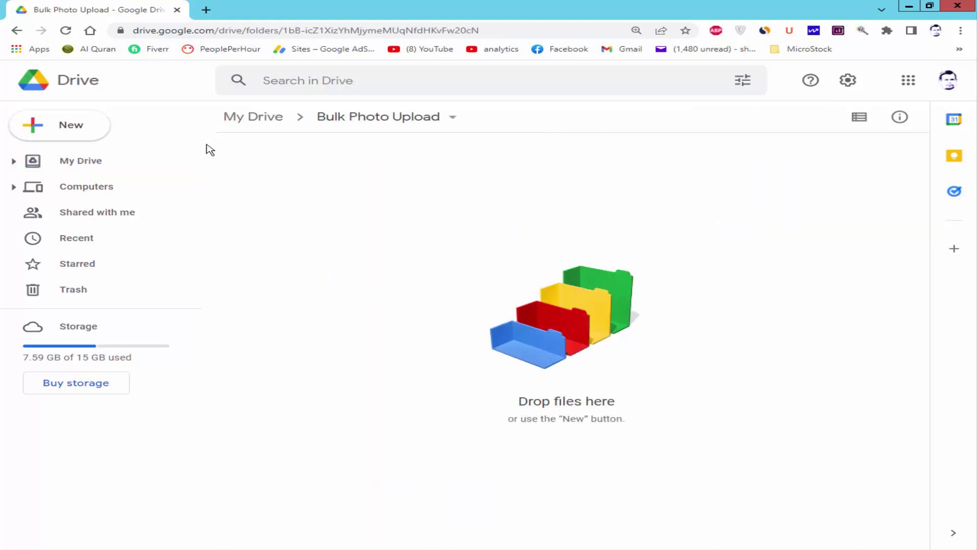
{"action": "left_click", "coordinate": [68, 131]}
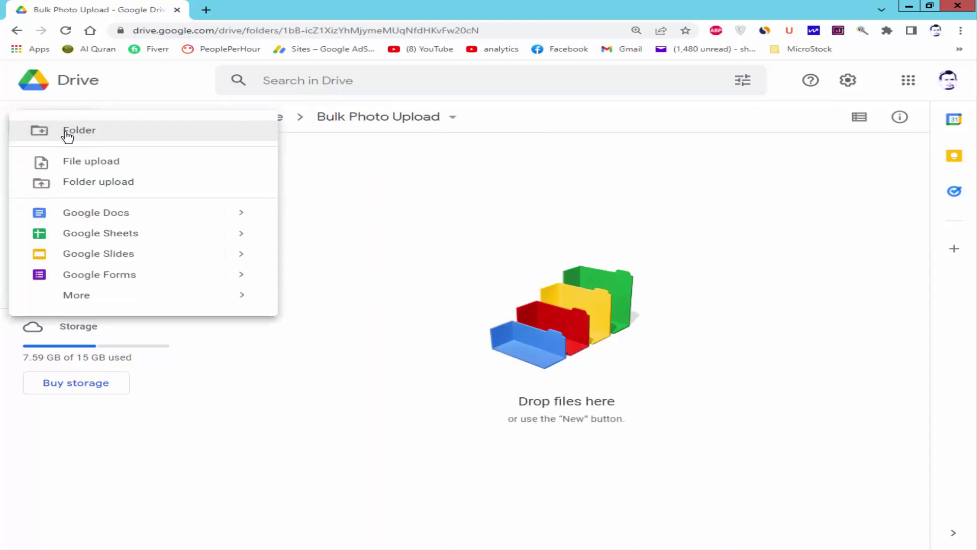
{"action": "left_click", "coordinate": [124, 164]}
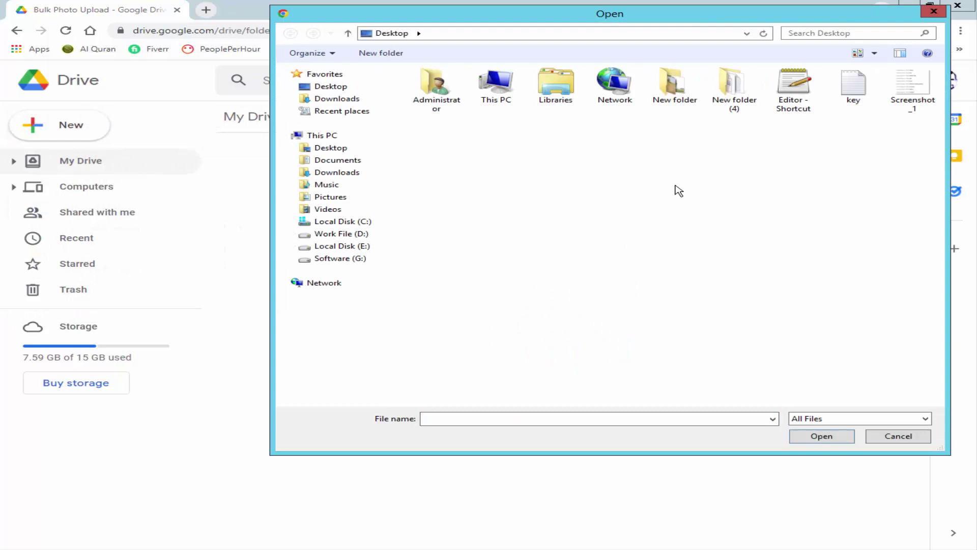
Select all 25 photos in the local photo folder, shown as thumbnails, and upload them.
{"action": "double_click", "coordinate": [666, 87]}
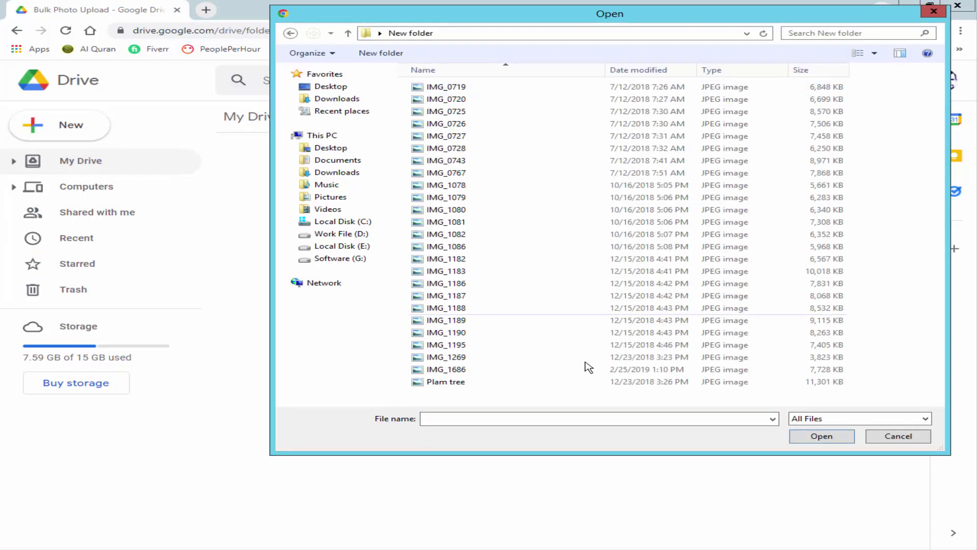
{"action": "left_click_drag", "start_coordinate": [499, 398], "coordinate": [448, 97]}
{"action": "left_click", "coordinate": [895, 388]}
{"action": "left_click", "coordinate": [874, 53]}
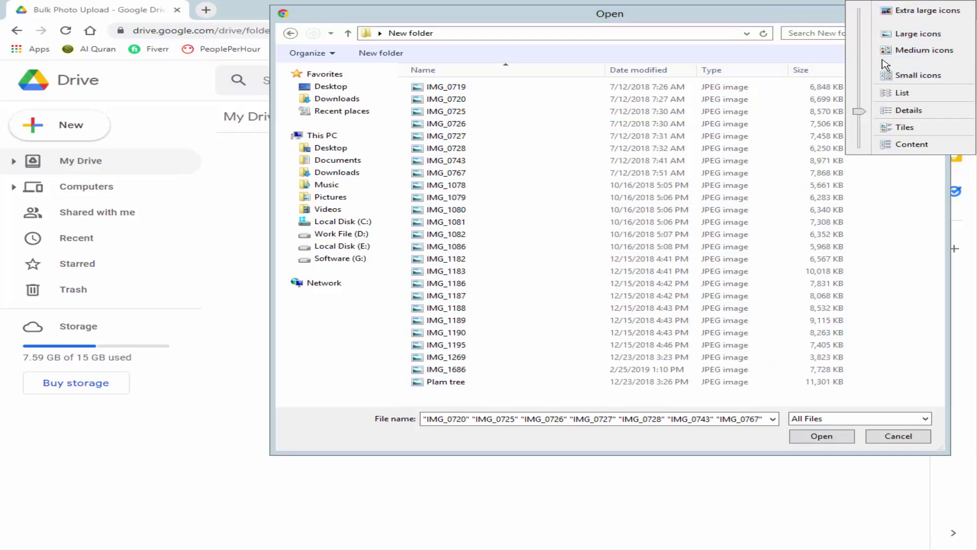
{"action": "left_click", "coordinate": [901, 36]}
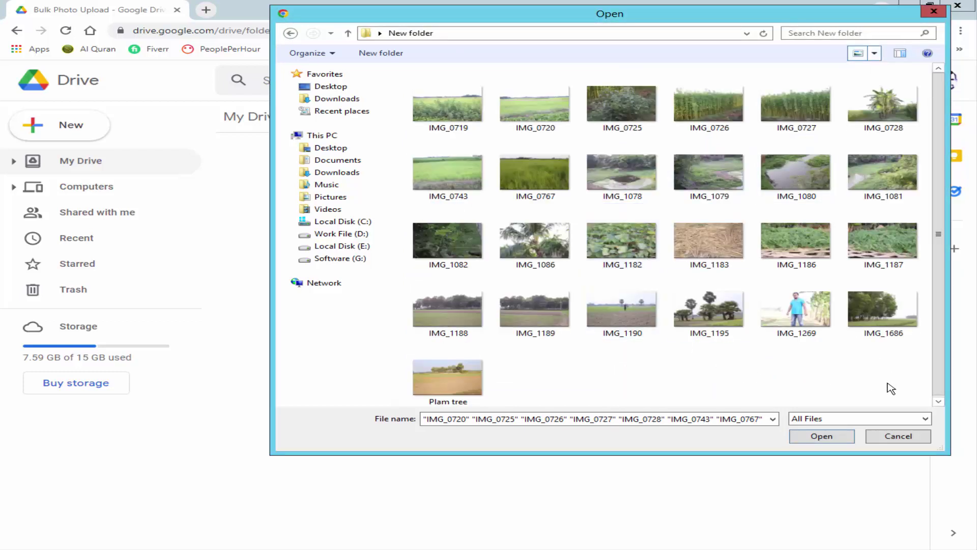
{"action": "left_click_drag", "start_coordinate": [910, 393], "coordinate": [442, 82]}
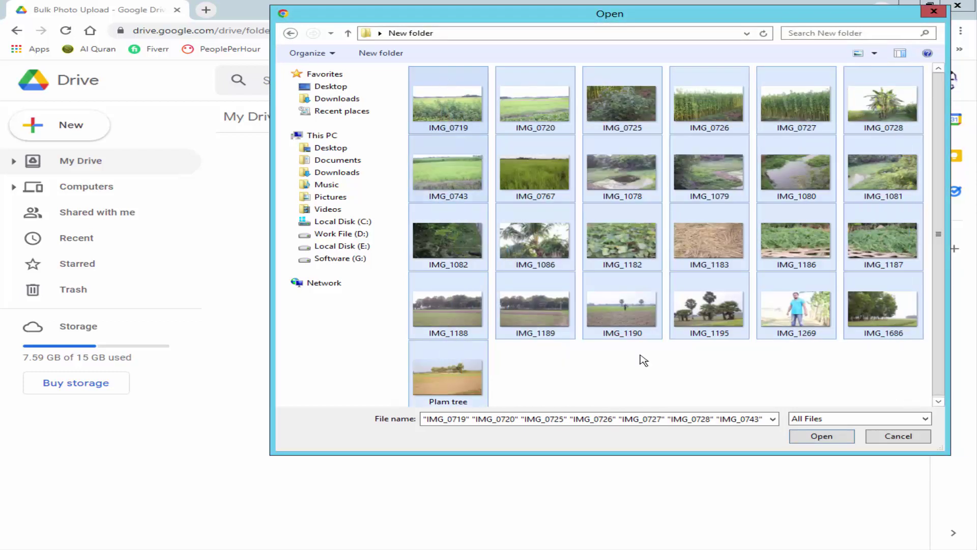
{"action": "left_click", "coordinate": [822, 436]}
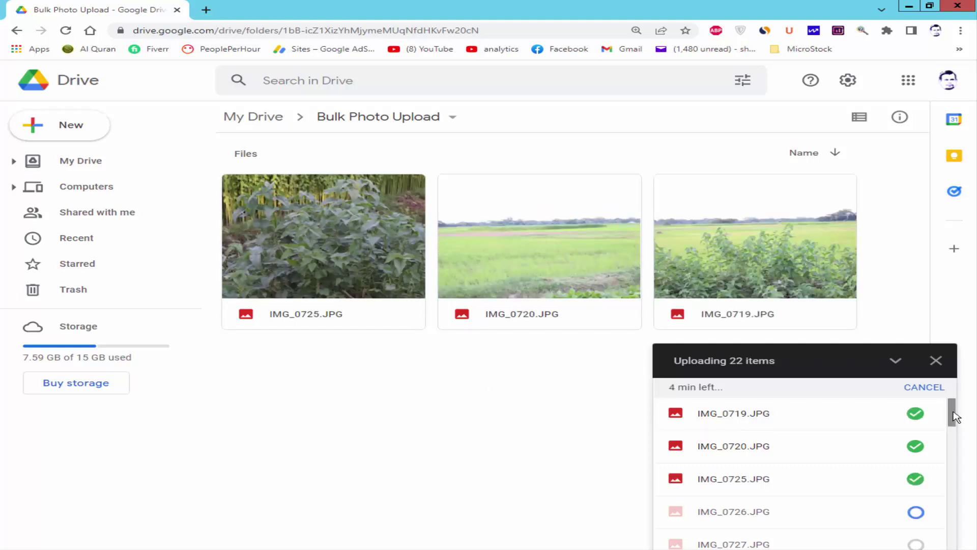
Wait until the upload panel reads '25 uploads complete', scrolling through the folder's photos.
{"action": "left_click_drag", "start_coordinate": [952, 403], "coordinate": [952, 429]}
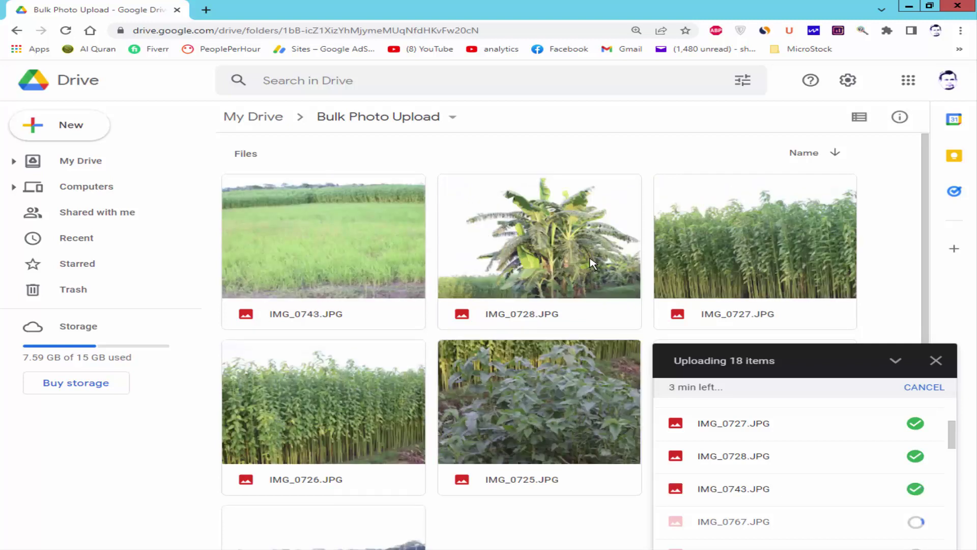
{"action": "scroll", "coordinate": [953, 454], "scroll_direction": "down", "scroll_amount": 2}
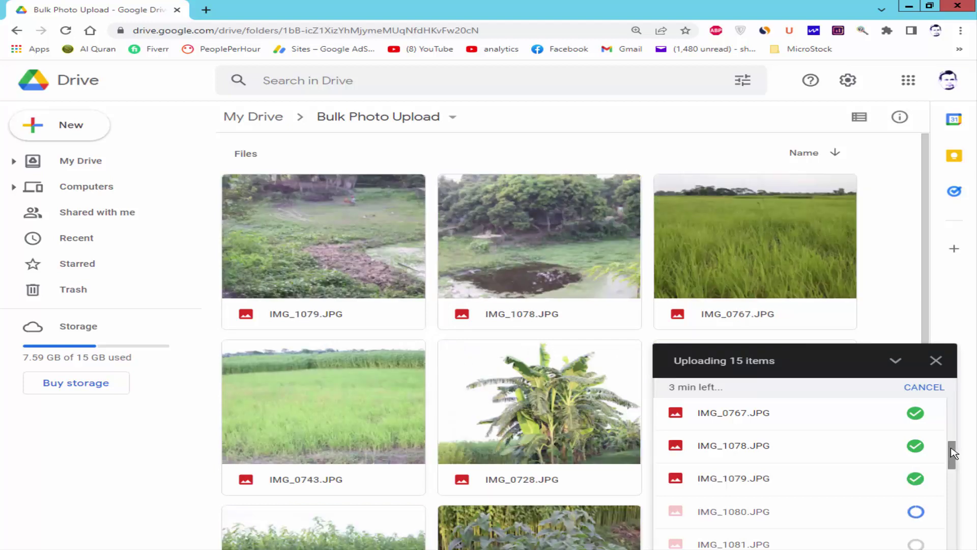
{"action": "scroll", "coordinate": [953, 454], "scroll_direction": "down", "scroll_amount": 2}
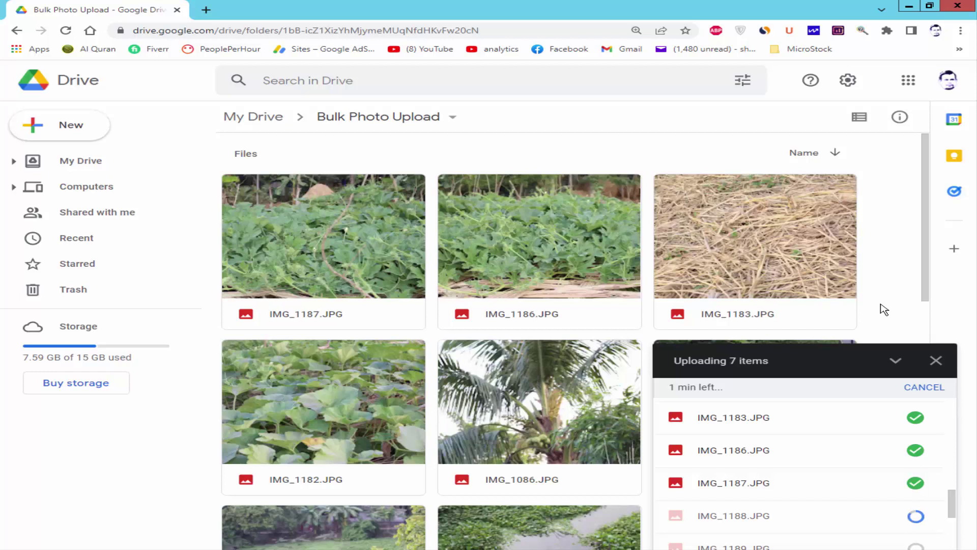
{"action": "scroll", "coordinate": [916, 458], "scroll_direction": "down", "scroll_amount": 3}
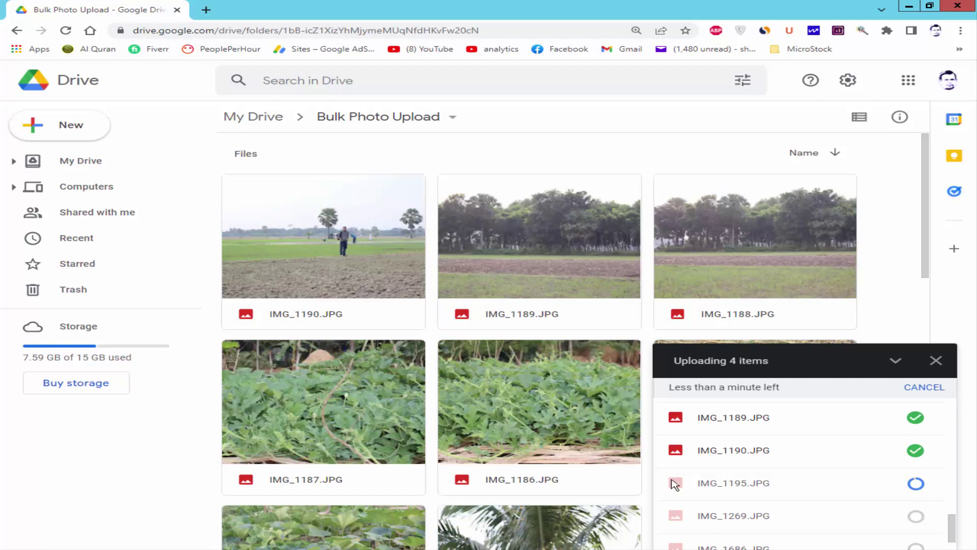
{"action": "scroll", "coordinate": [822, 453], "scroll_direction": "down", "scroll_amount": 1}
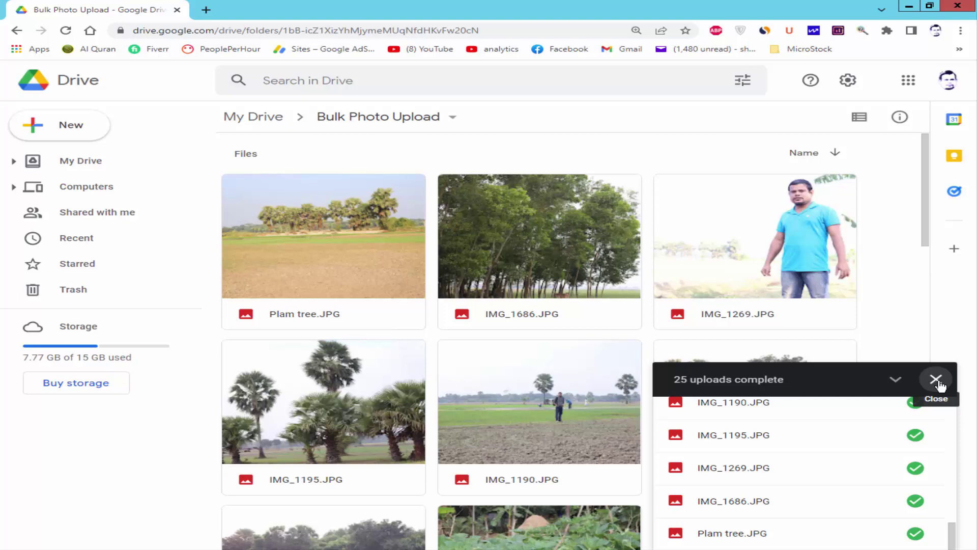
Close the upload summary and open Get link for the Bulk Photo Upload folder.
{"action": "left_click", "coordinate": [935, 379]}
{"action": "scroll", "coordinate": [938, 386], "scroll_direction": "down", "scroll_amount": 15}
{"action": "scroll", "coordinate": [672, 432], "scroll_direction": "up", "scroll_amount": 5}
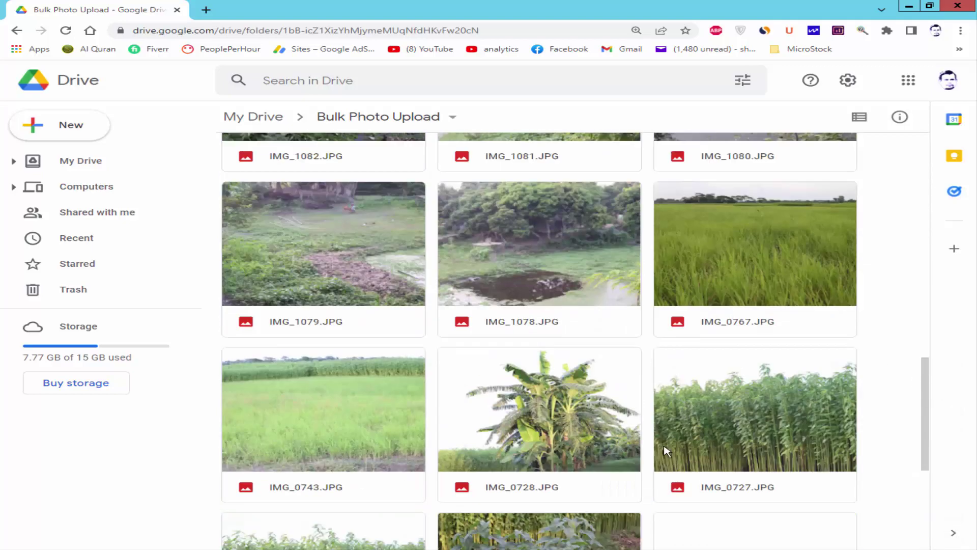
{"action": "scroll", "coordinate": [657, 377], "scroll_direction": "up", "scroll_amount": 10}
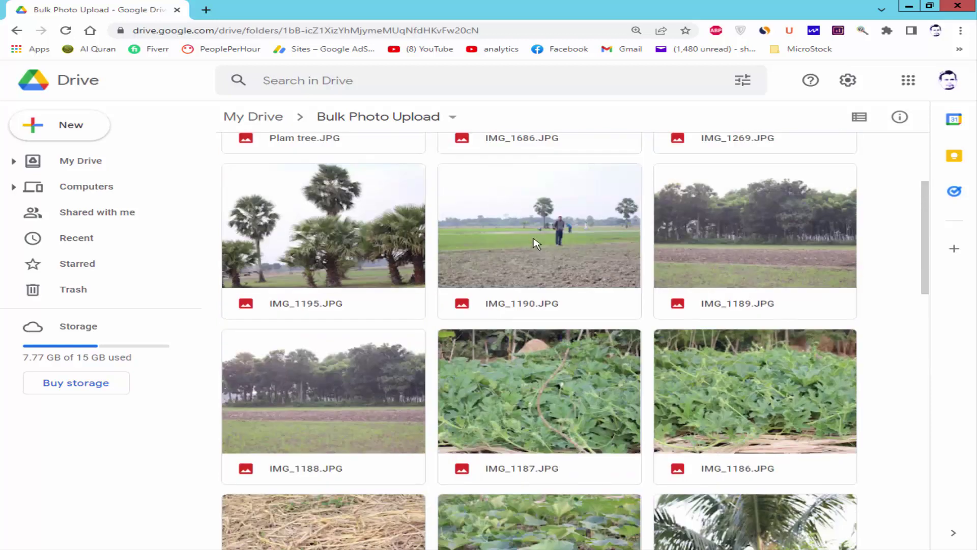
{"action": "scroll", "coordinate": [536, 244], "scroll_direction": "up", "scroll_amount": 3}
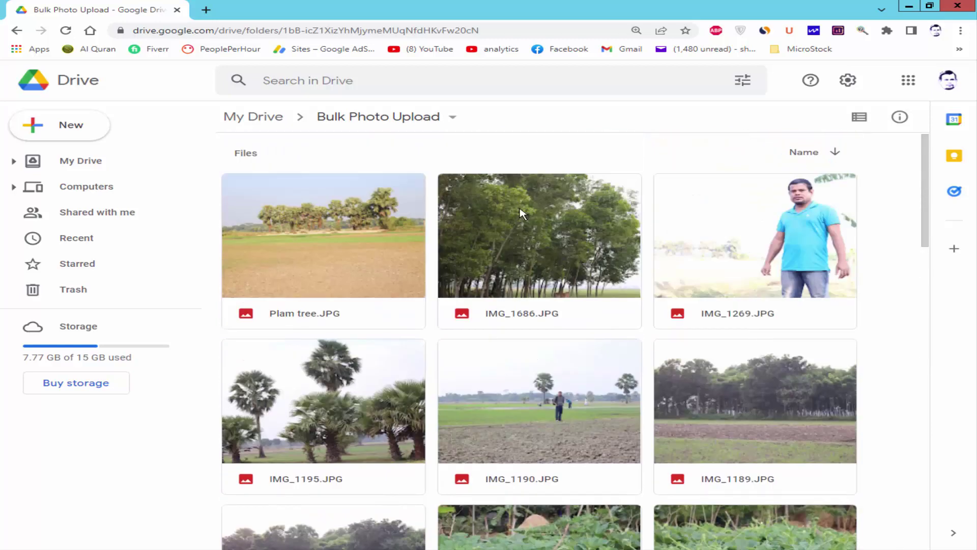
{"action": "left_click", "coordinate": [453, 120]}
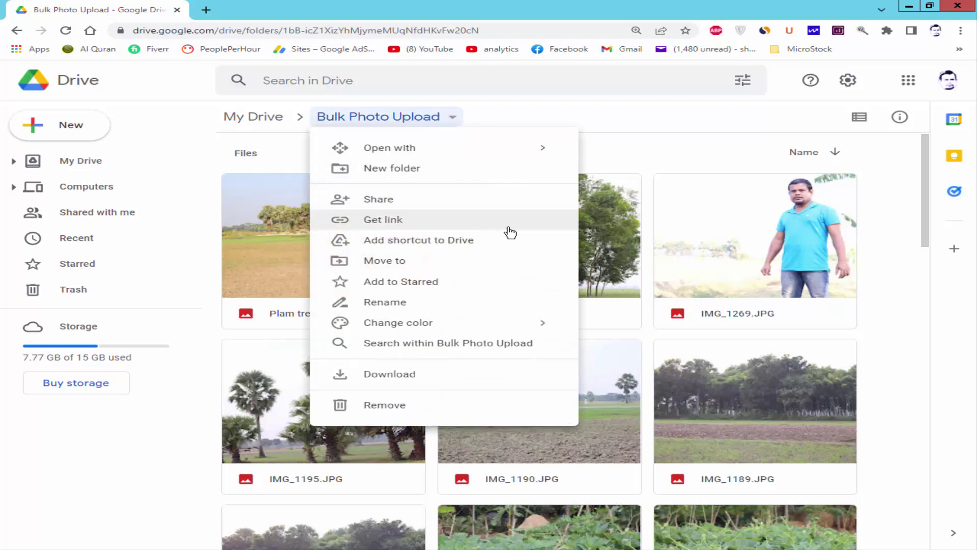
{"action": "left_click", "coordinate": [461, 222]}
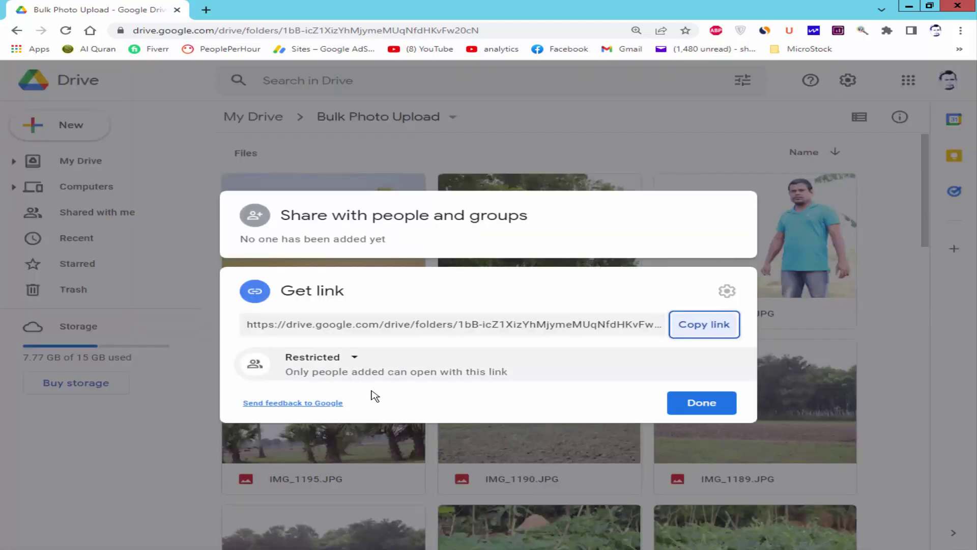
Set link access to Anyone with the link as Viewer, copy it, and open an incognito window.
{"action": "left_click", "coordinate": [356, 361]}
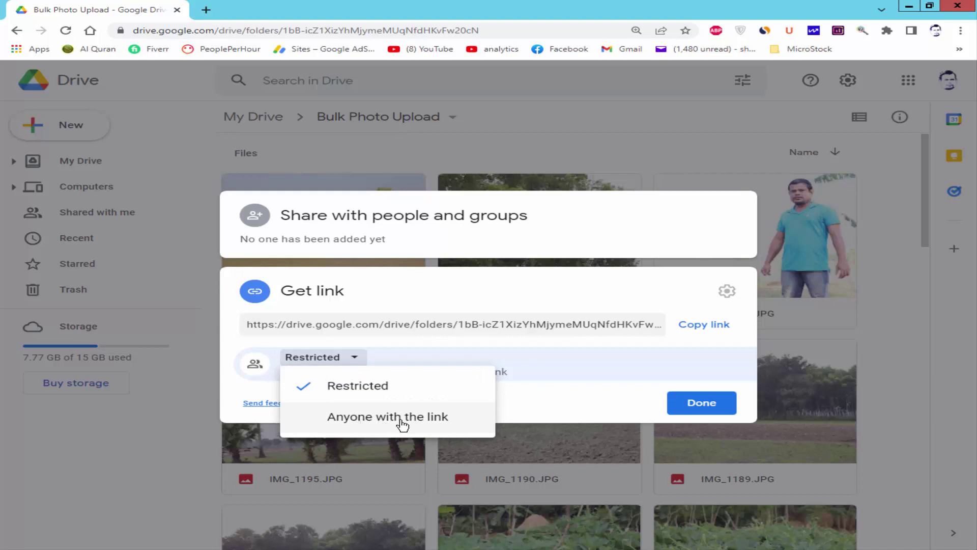
{"action": "left_click", "coordinate": [446, 419]}
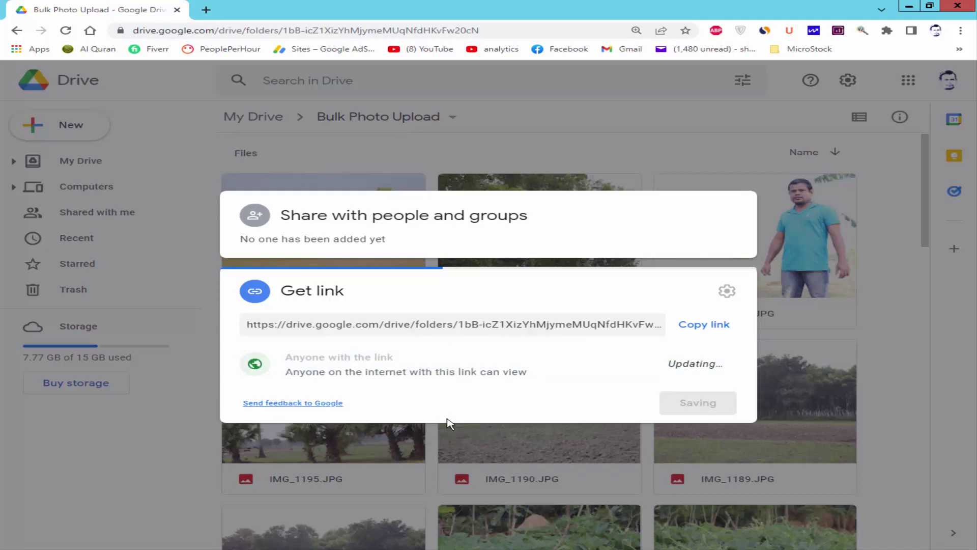
{"action": "left_click", "coordinate": [715, 328]}
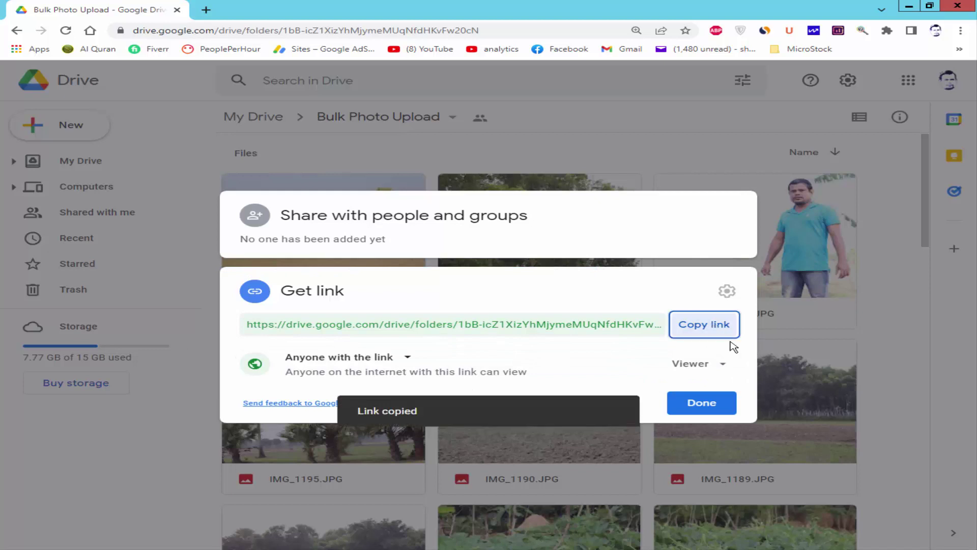
{"action": "left_click", "coordinate": [725, 365]}
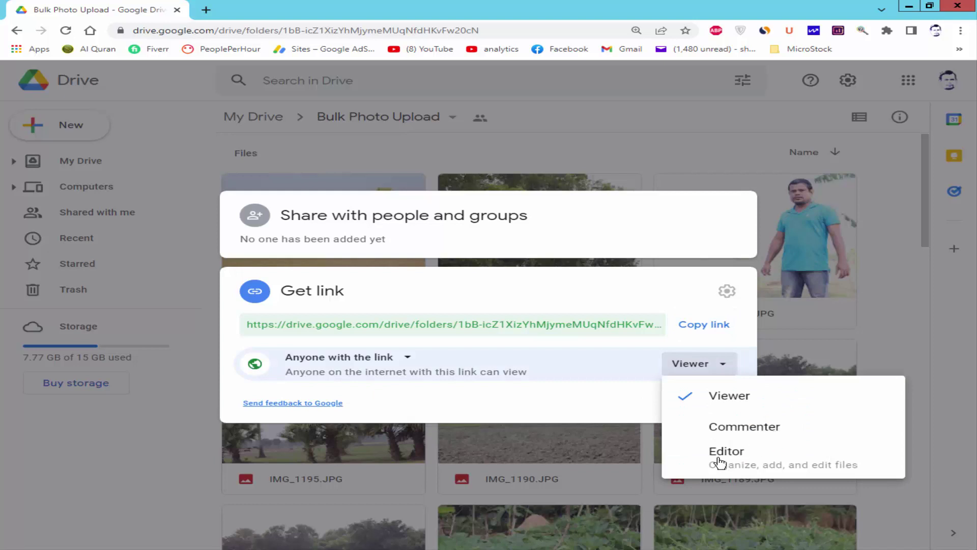
{"action": "left_click", "coordinate": [603, 401]}
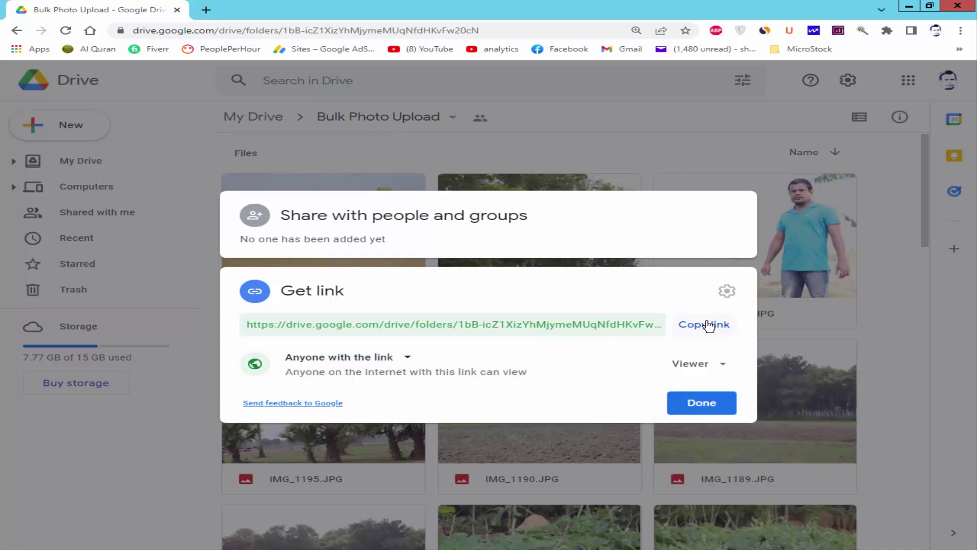
{"action": "left_click", "coordinate": [710, 327]}
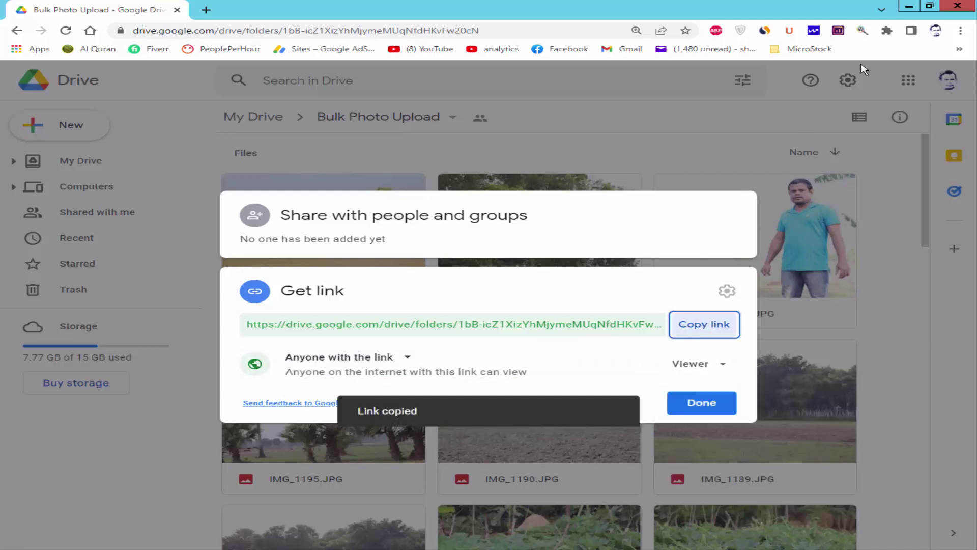
{"action": "left_click", "coordinate": [961, 30]}
{"action": "left_click", "coordinate": [853, 79]}
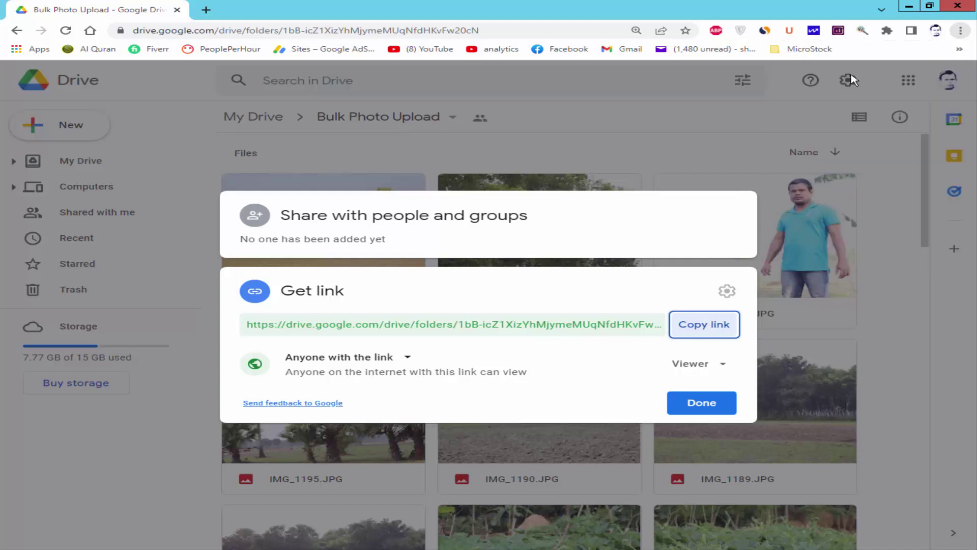
Open the shared folder link signed out and download the whole folder as a zip.
{"action": "right_click", "coordinate": [450, 30]}
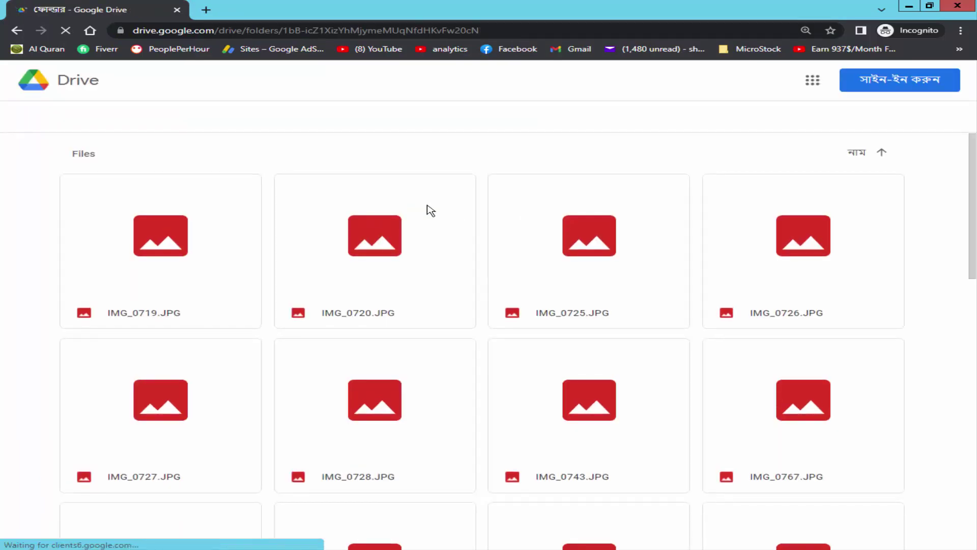
{"action": "scroll", "coordinate": [196, 211], "scroll_direction": "down", "scroll_amount": 15}
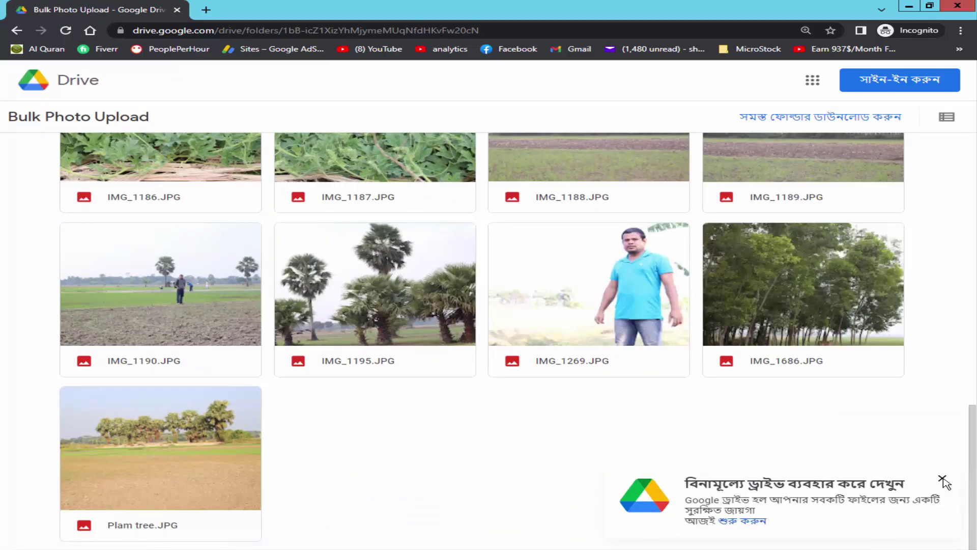
{"action": "left_click", "coordinate": [942, 481]}
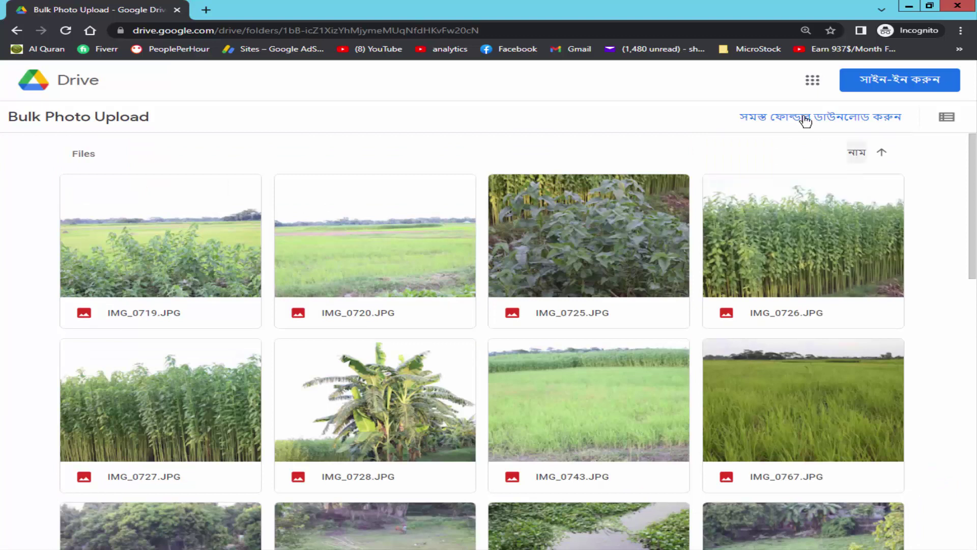
{"action": "left_click", "coordinate": [839, 121]}
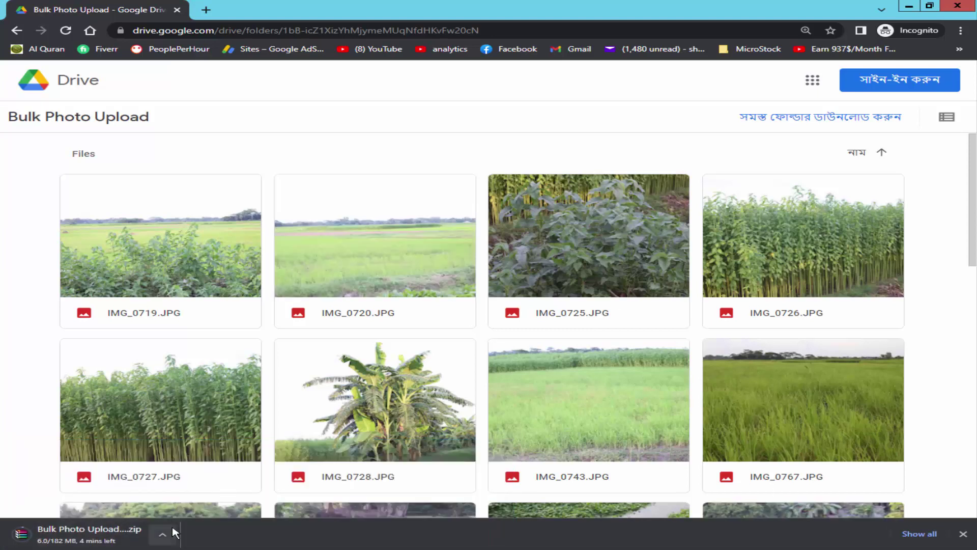
Pause the zip download, then close the owner's sharing dialog with Done.
{"action": "left_click", "coordinate": [162, 534]}
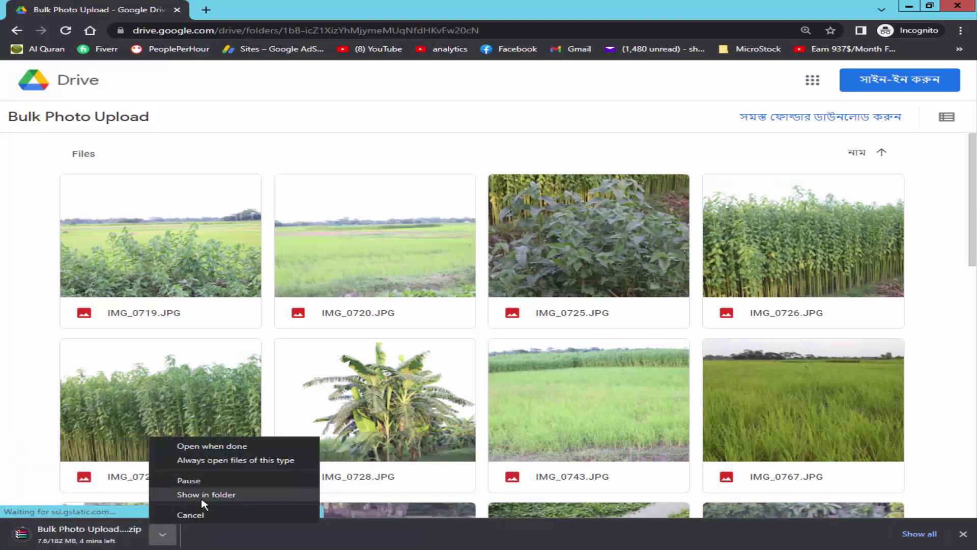
{"action": "left_click", "coordinate": [193, 481]}
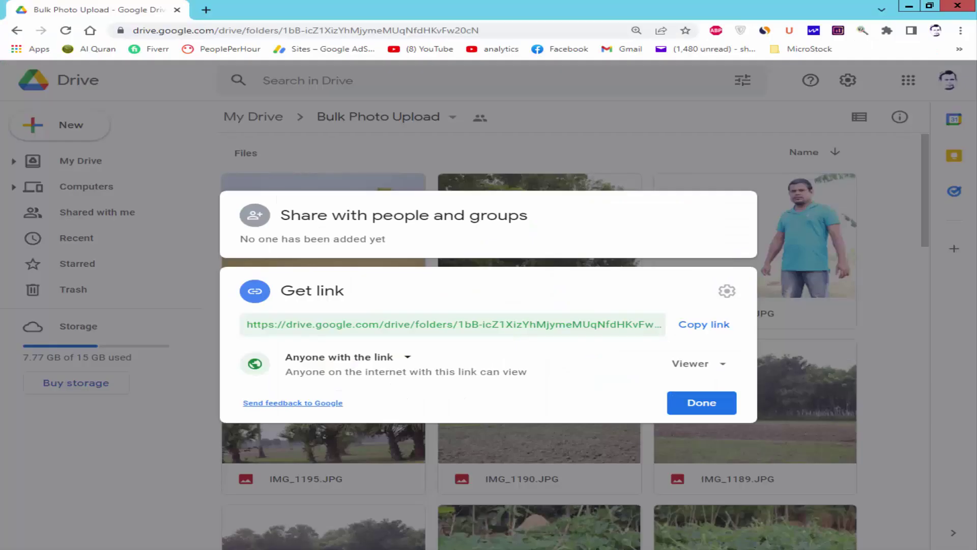
{"action": "left_click", "coordinate": [712, 324]}
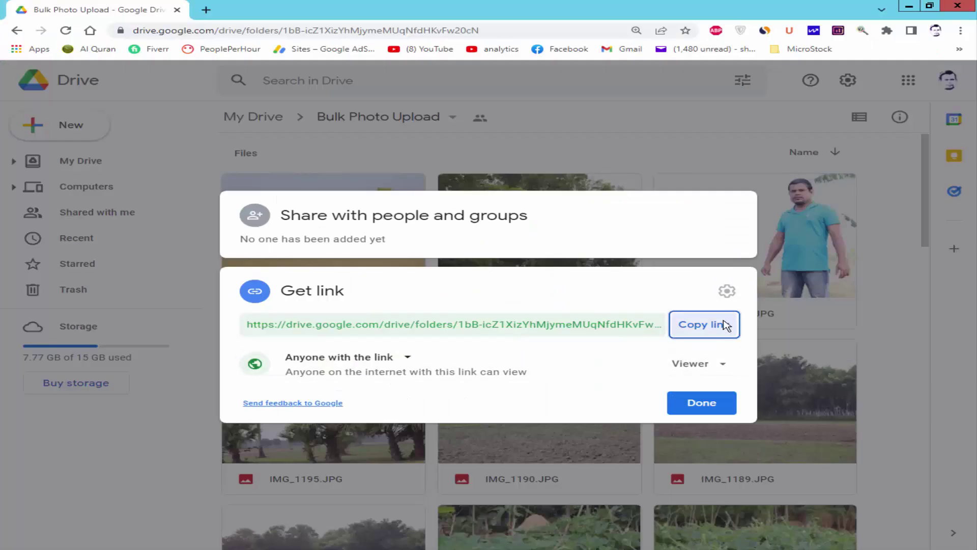
{"action": "left_click", "coordinate": [700, 404]}
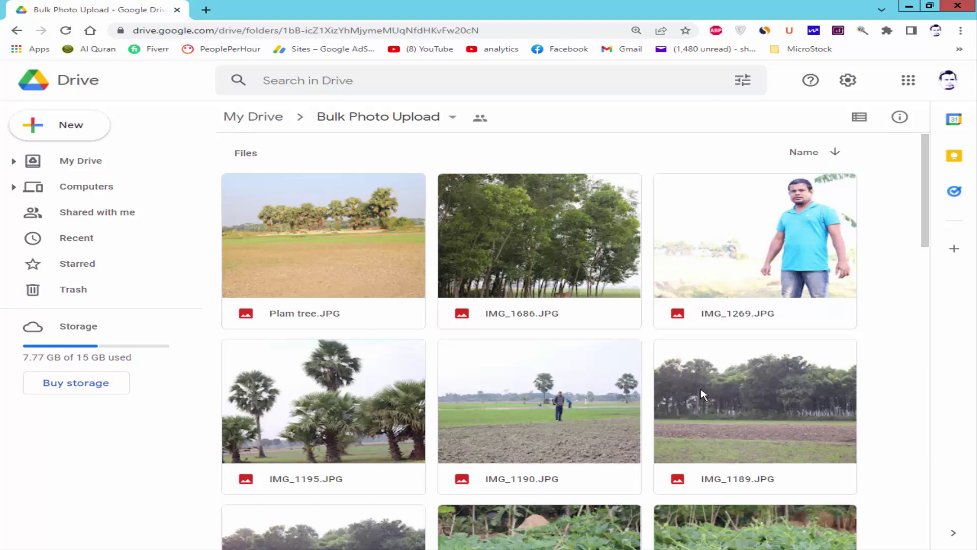